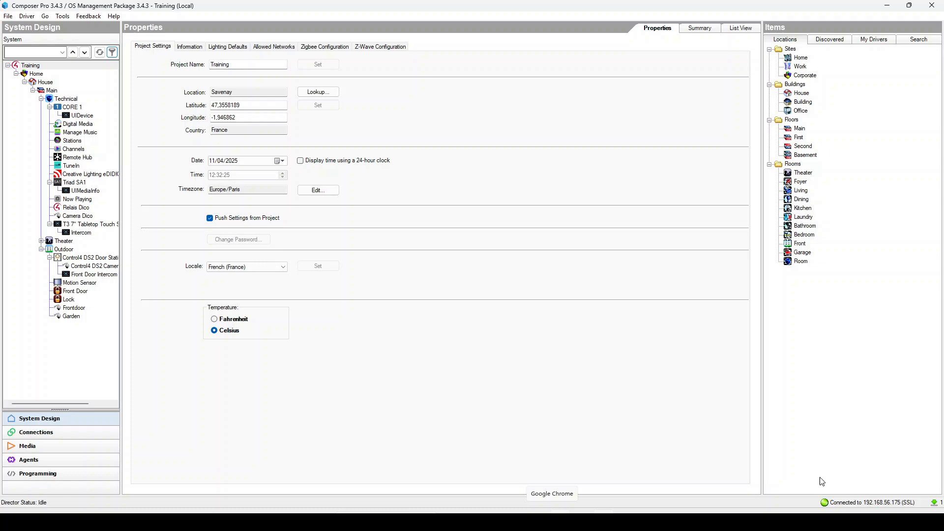
Search the online drivers for "knx" and add the KNX Routing Gateway to the Technical room
{"action": "left_click", "coordinate": [911, 43]}
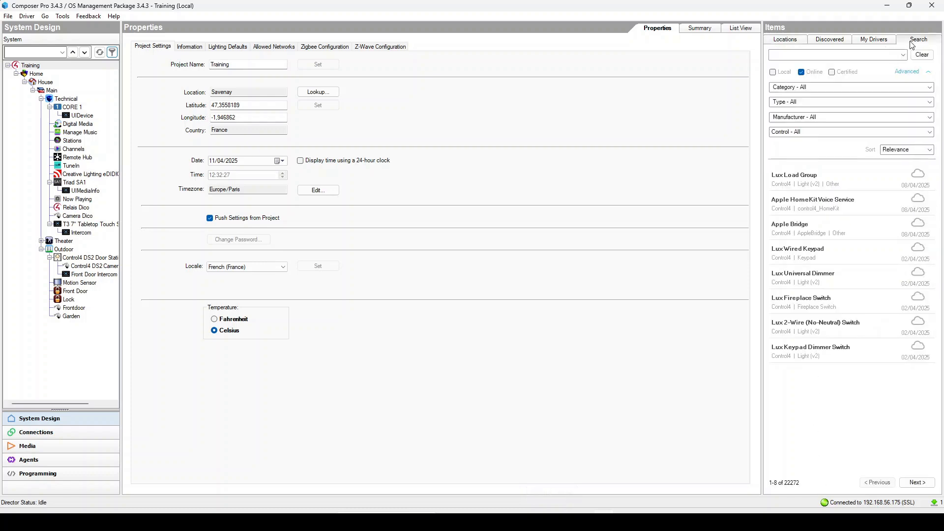
{"action": "left_click", "coordinate": [816, 55]}
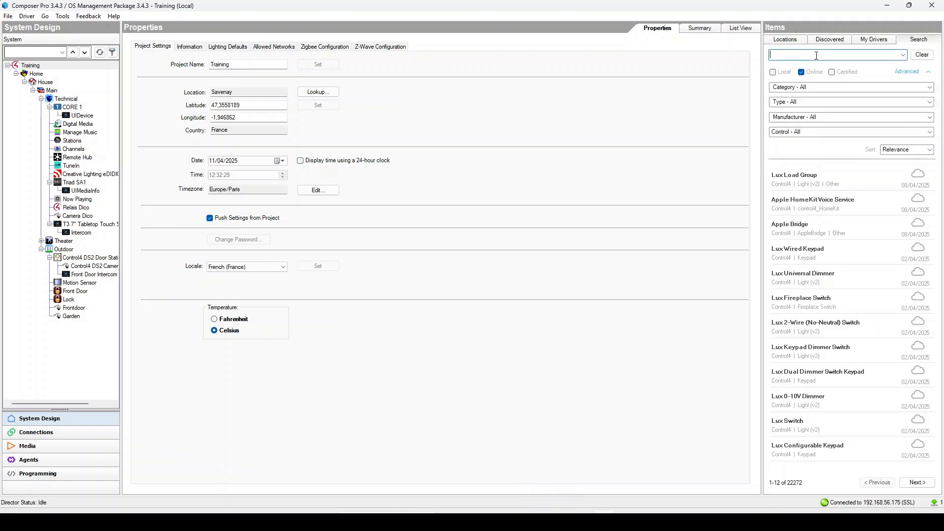
{"action": "type", "text": "knx"}
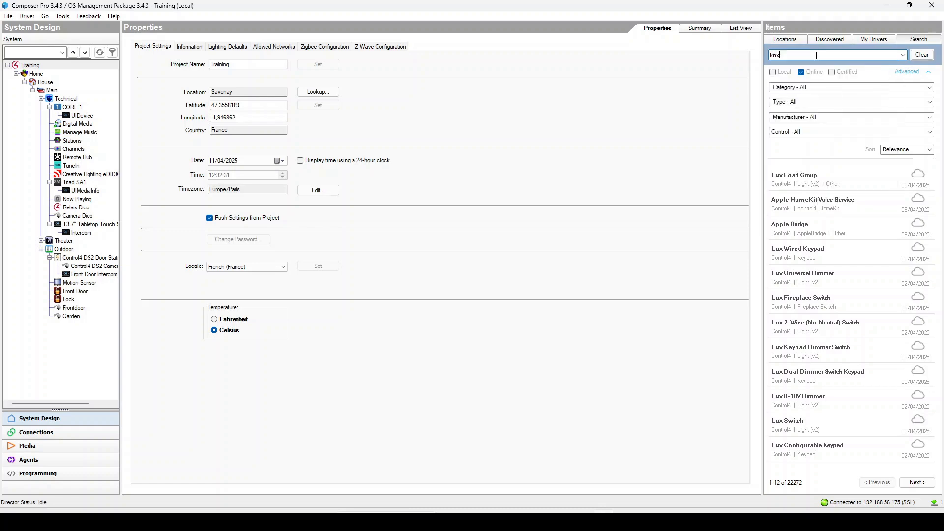
{"action": "key", "text": "Return"}
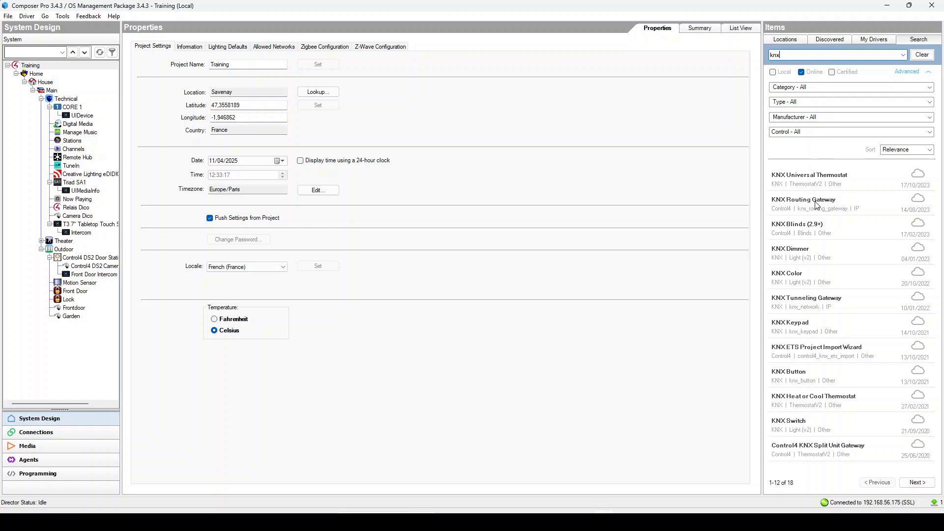
{"action": "left_click", "coordinate": [829, 203]}
{"action": "left_click_drag", "start_coordinate": [829, 202], "coordinate": [78, 103]}
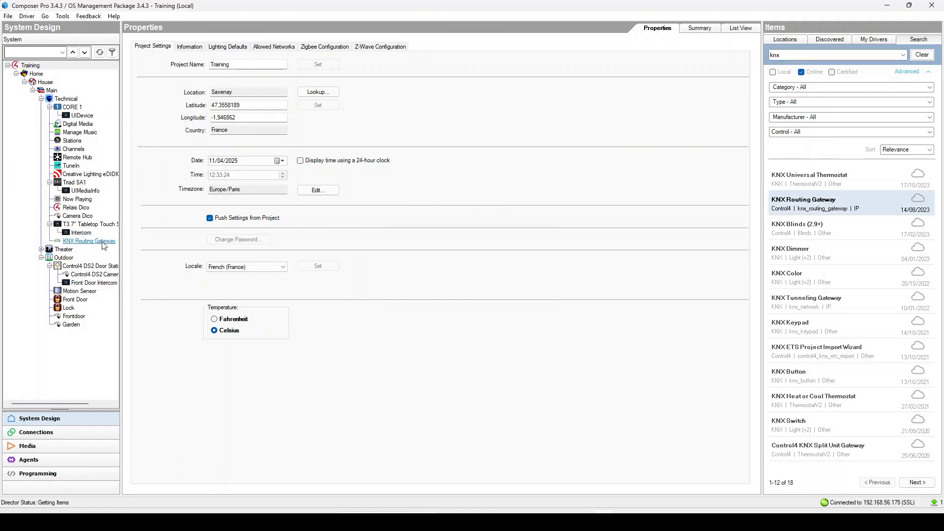
Review the KNX Routing Gateway documentation, including Quick Configuration and KNX Secure, and return to the driver's properties
{"action": "left_click", "coordinate": [210, 53]}
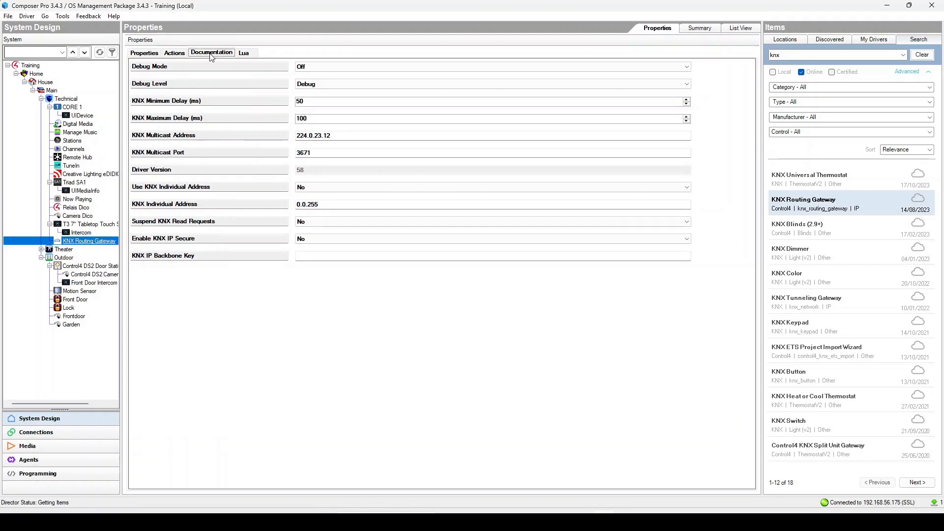
{"action": "scroll", "coordinate": [573, 301], "scroll_direction": "down", "scroll_amount": 4}
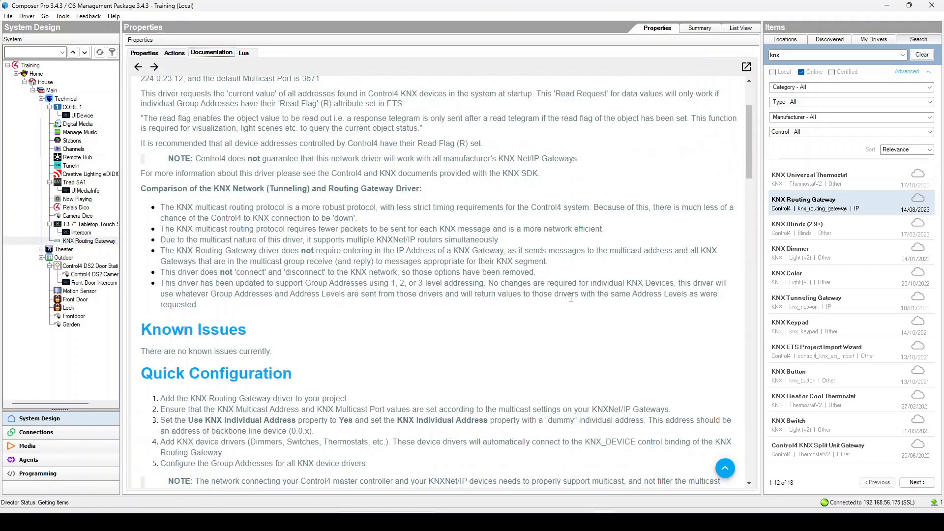
{"action": "scroll", "coordinate": [573, 300], "scroll_direction": "down", "scroll_amount": 4}
{"action": "scroll", "coordinate": [573, 301], "scroll_direction": "up", "scroll_amount": 2}
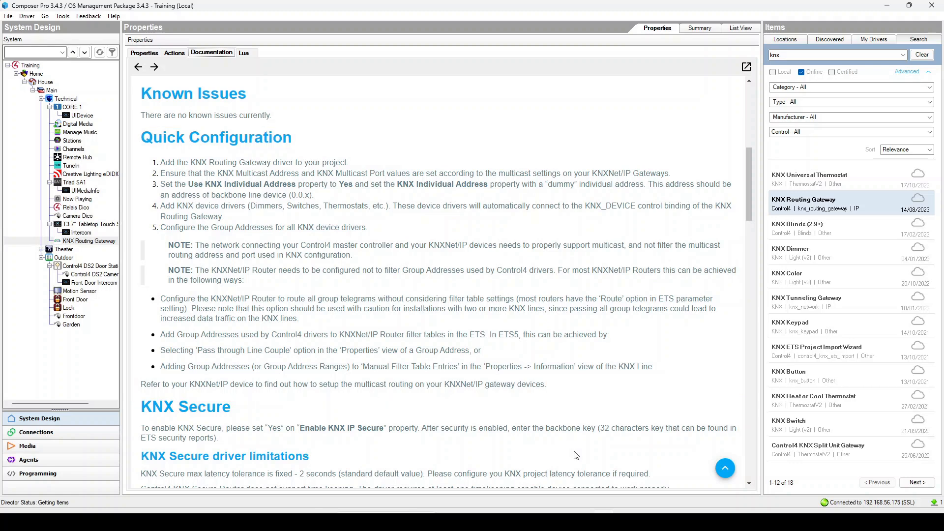
{"action": "left_click", "coordinate": [138, 55]}
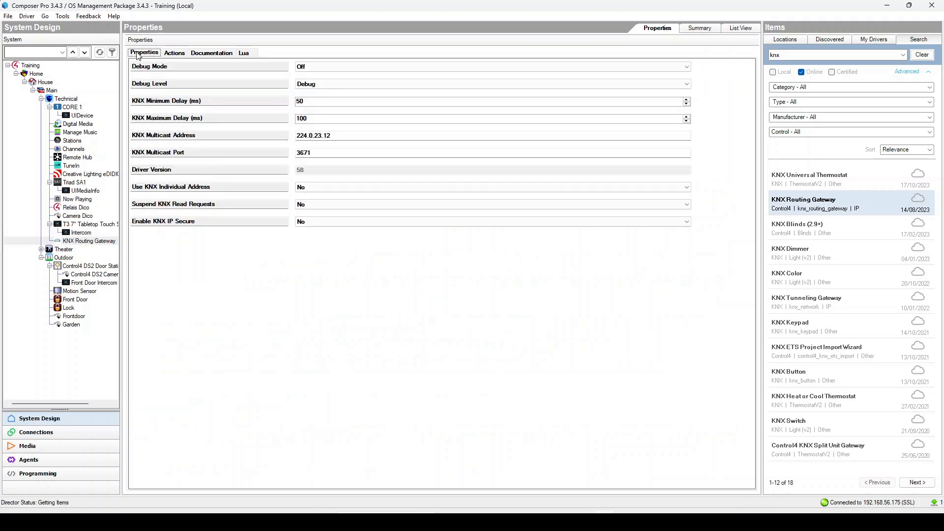
{"action": "left_click", "coordinate": [210, 134]}
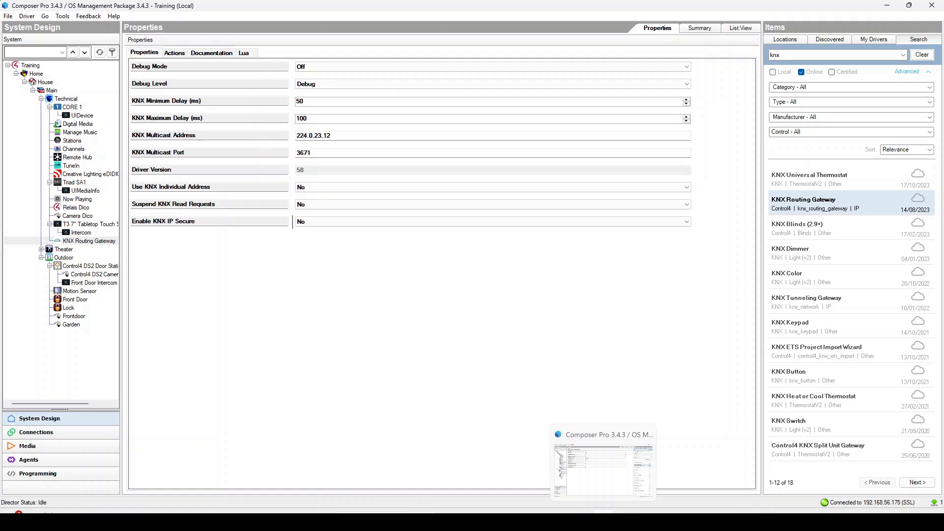
Set Use KNX Individual Address to Yes for the routing gateway and inspect the KNX Individual Address value
{"action": "left_click", "coordinate": [330, 190]}
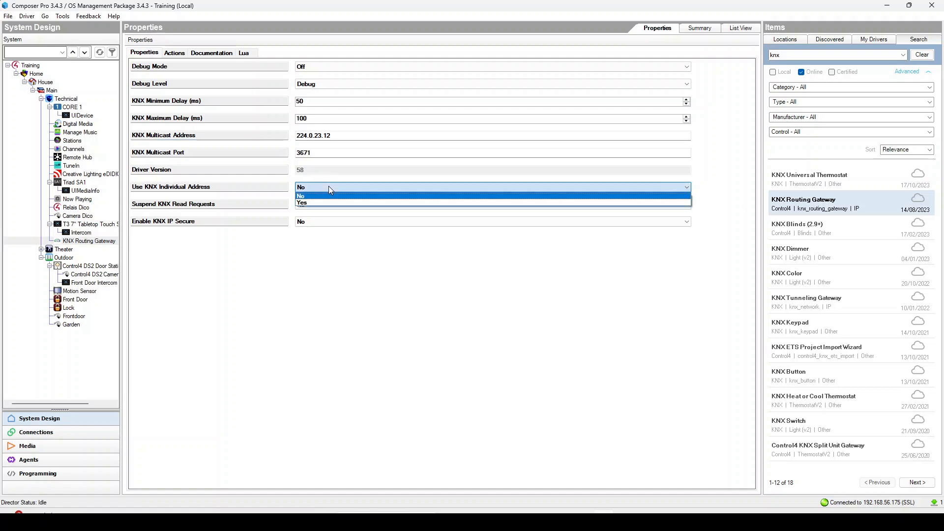
{"action": "left_click", "coordinate": [331, 203]}
{"action": "left_click", "coordinate": [713, 190]}
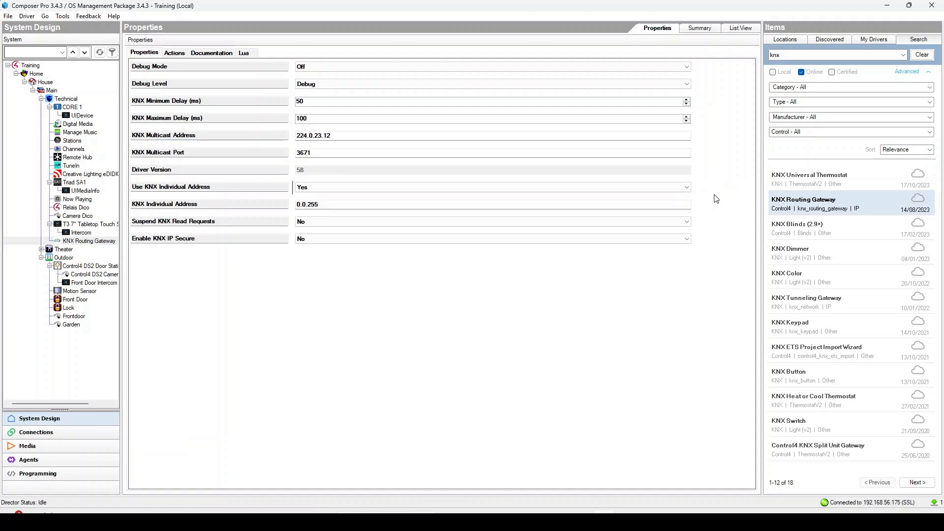
{"action": "left_click", "coordinate": [630, 202]}
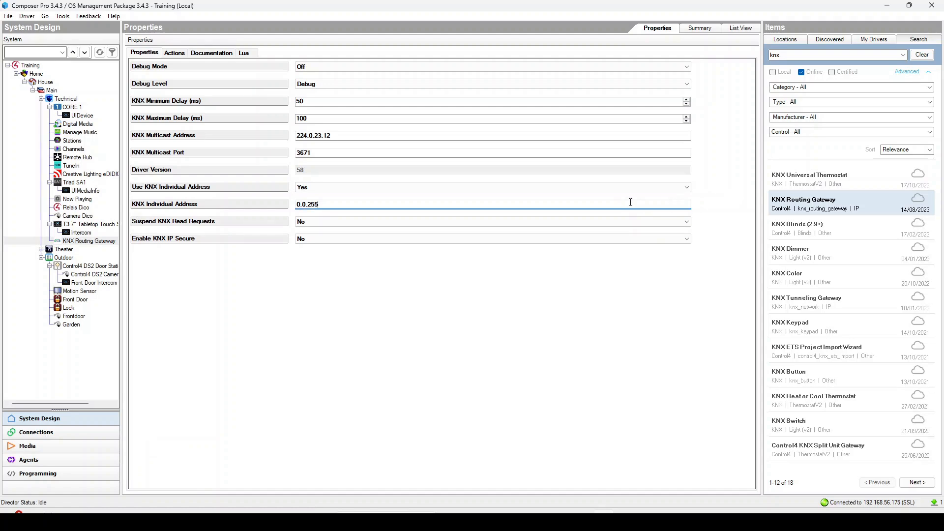
Set Enable KNX IP Secure to Yes for the routing gateway and open the KNX IP Backbone Key for entry
{"action": "left_click", "coordinate": [340, 240]}
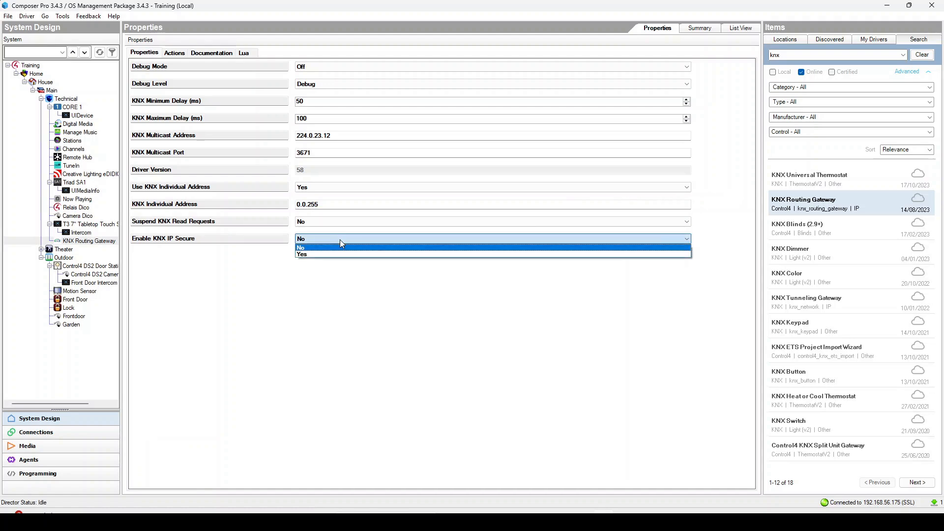
{"action": "left_click", "coordinate": [324, 255]}
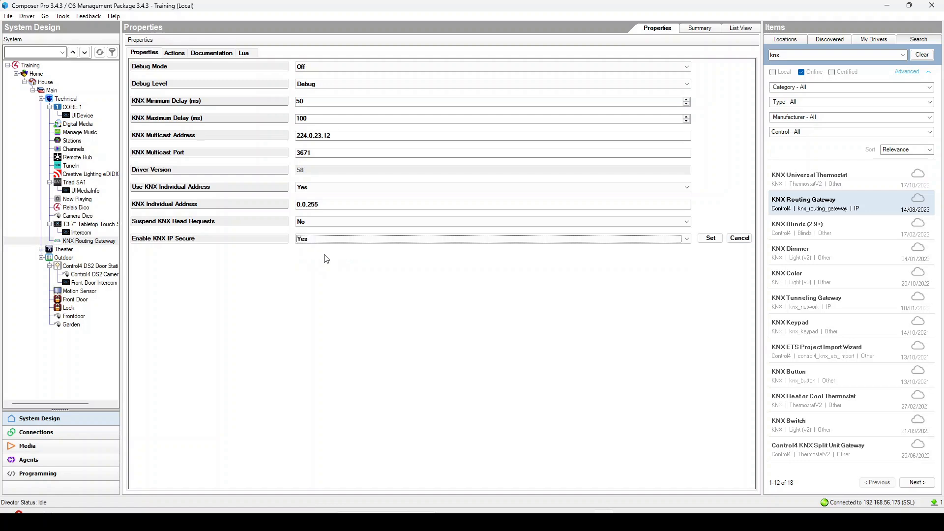
{"action": "left_click", "coordinate": [720, 239]}
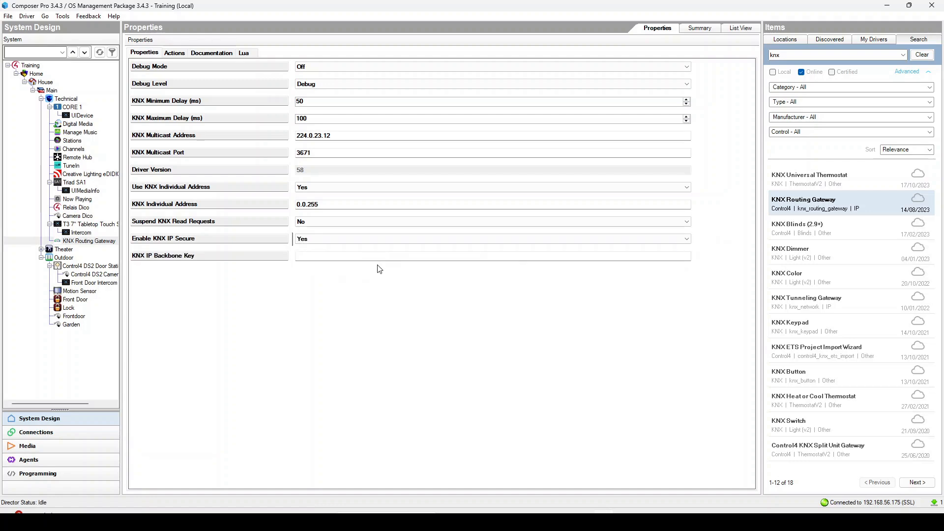
{"action": "left_click", "coordinate": [339, 255]}
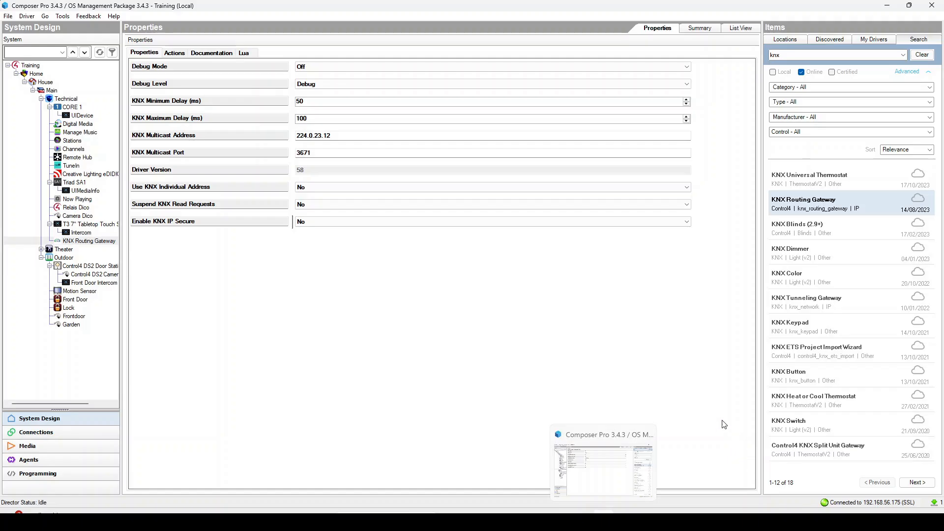
Add a KNX Switch driver to the Outdoor room and name it Garden
{"action": "left_click_drag", "start_coordinate": [830, 430], "coordinate": [101, 257]}
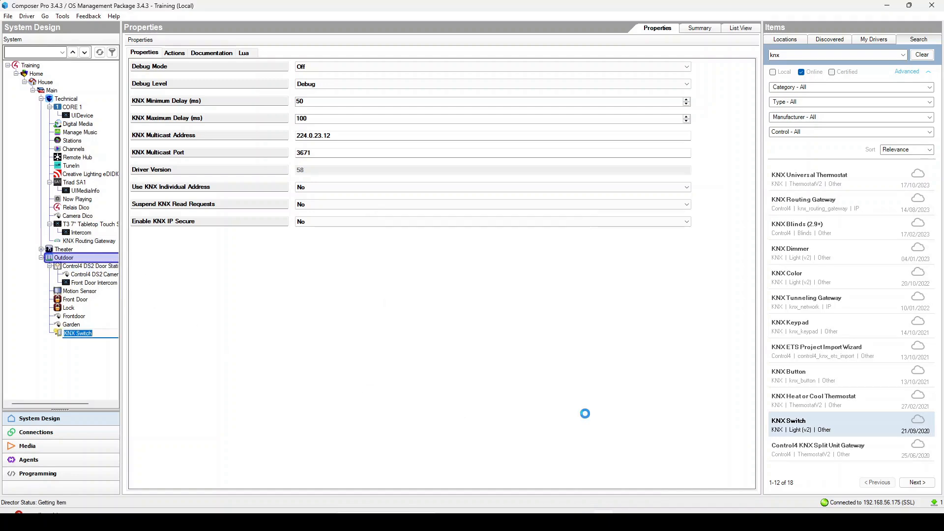
{"action": "type", "text": "Garden"}
{"action": "key", "text": "Return"}
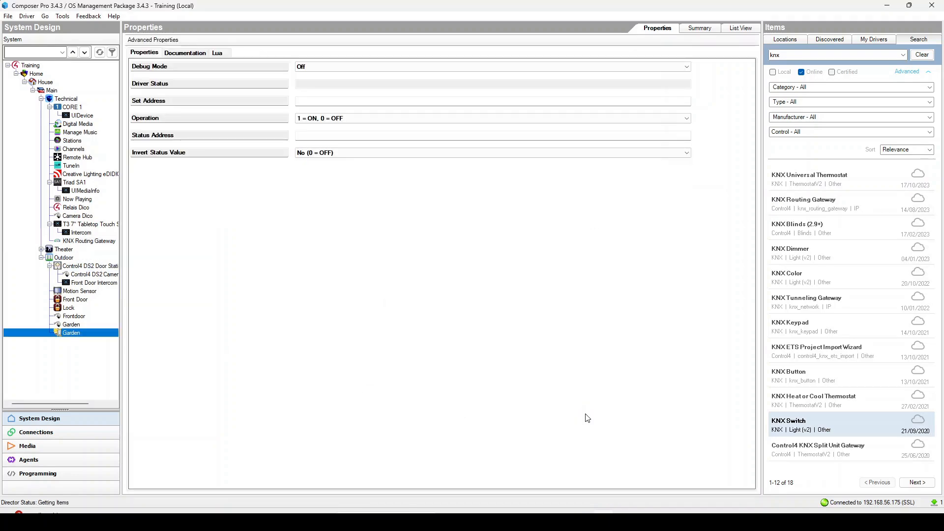
Set the Garden switch's Set Address to 1/1/0 and its Status Address to 1/2/0
{"action": "left_click", "coordinate": [325, 101]}
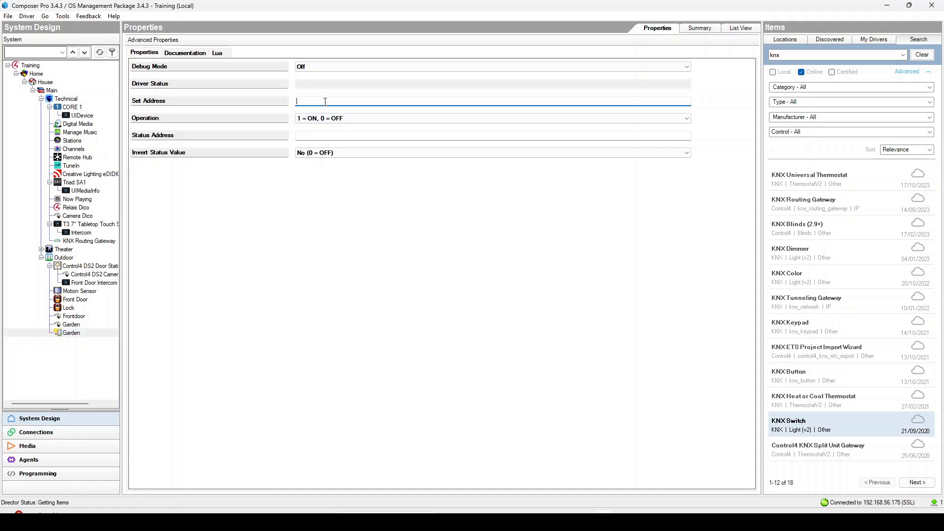
{"action": "type", "text": "1/1/0"}
{"action": "left_click", "coordinate": [711, 100]}
{"action": "left_click", "coordinate": [369, 136]}
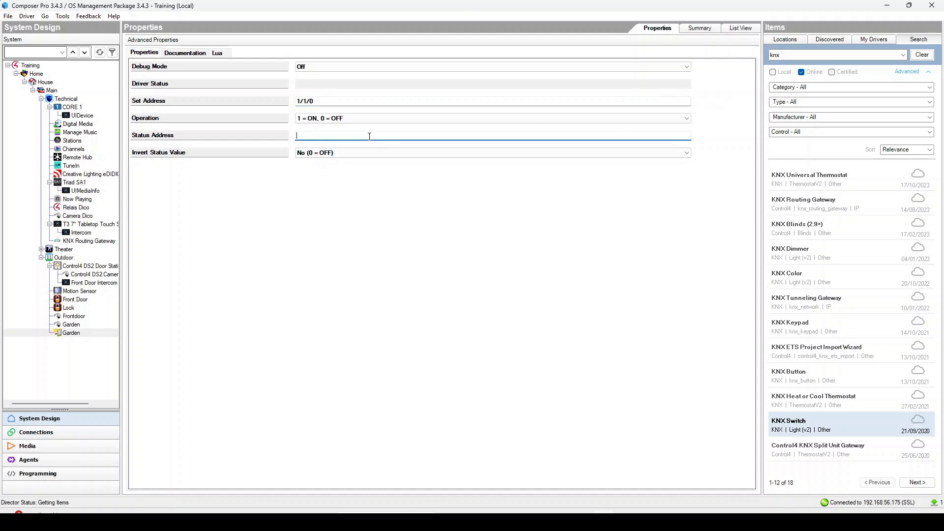
{"action": "type", "text": "1/2/0"}
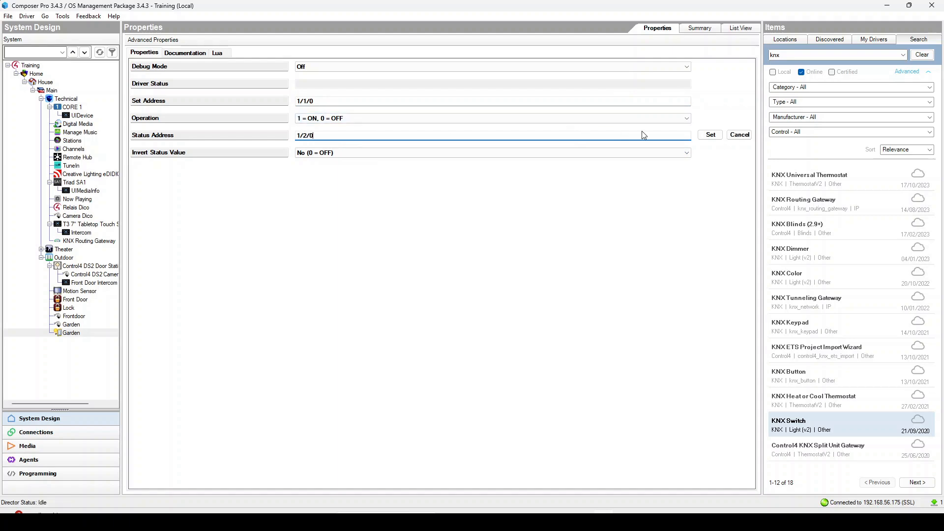
{"action": "left_click", "coordinate": [714, 137]}
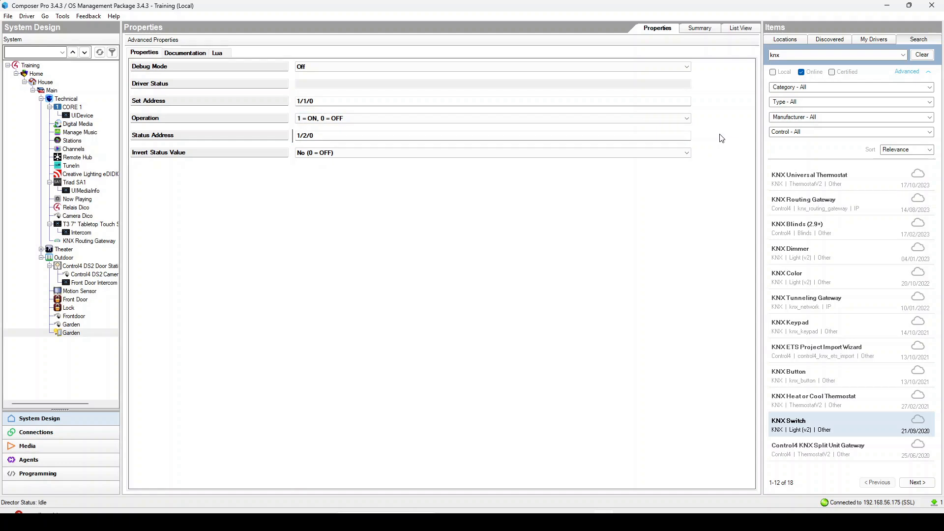
Check the Garden switch's Operation options, keeping 1 = ON, 0 = OFF, and refresh the navigators
{"action": "left_click", "coordinate": [618, 118]}
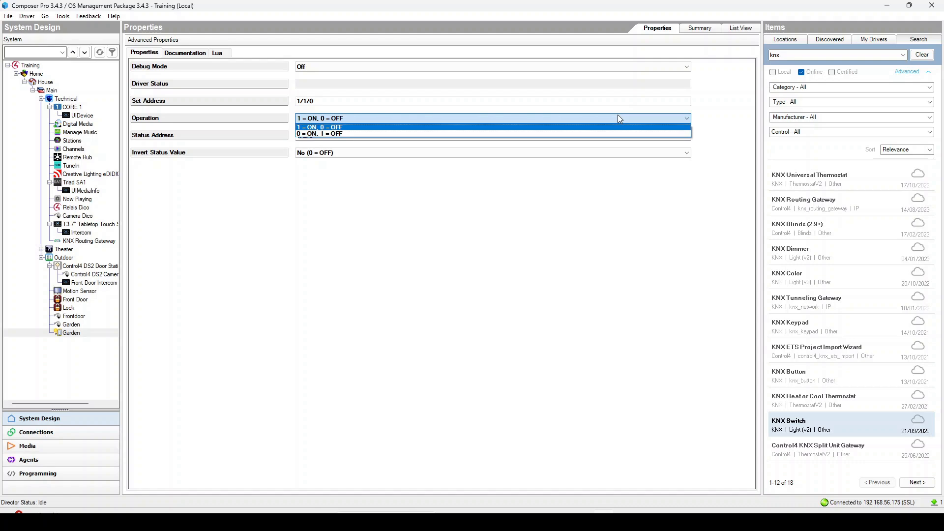
{"action": "left_click", "coordinate": [619, 118]}
{"action": "left_click", "coordinate": [8, 16]}
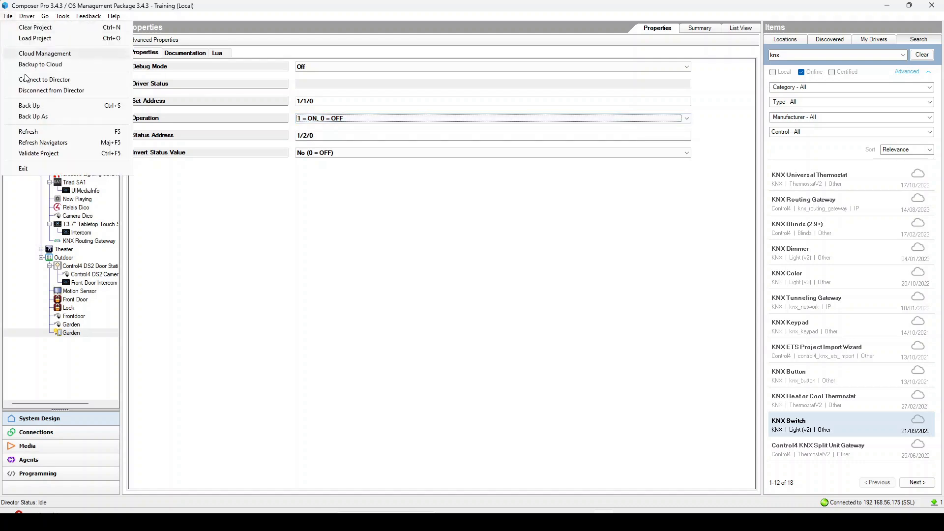
{"action": "left_click", "coordinate": [43, 142]}
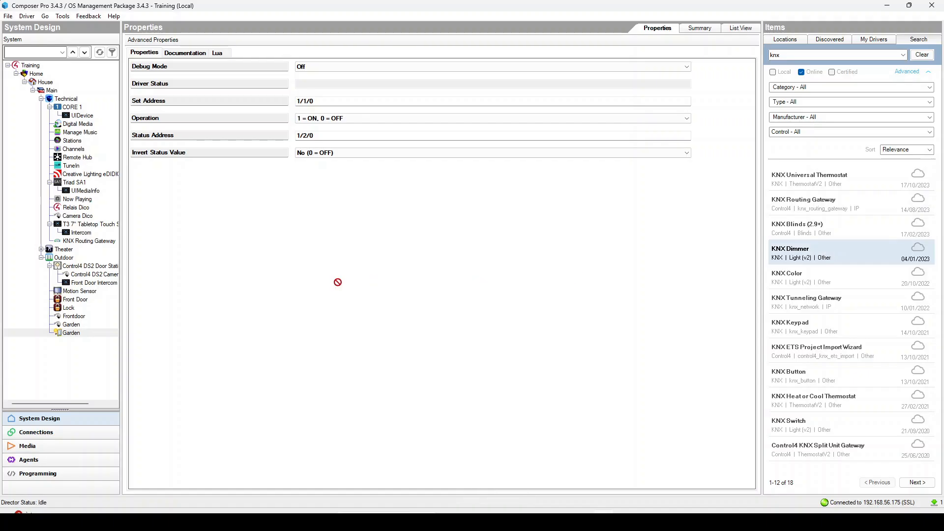
Add a KNX Dimmer driver to the Outdoor room and name it Entrance
{"action": "left_click_drag", "start_coordinate": [338, 282], "coordinate": [64, 258]}
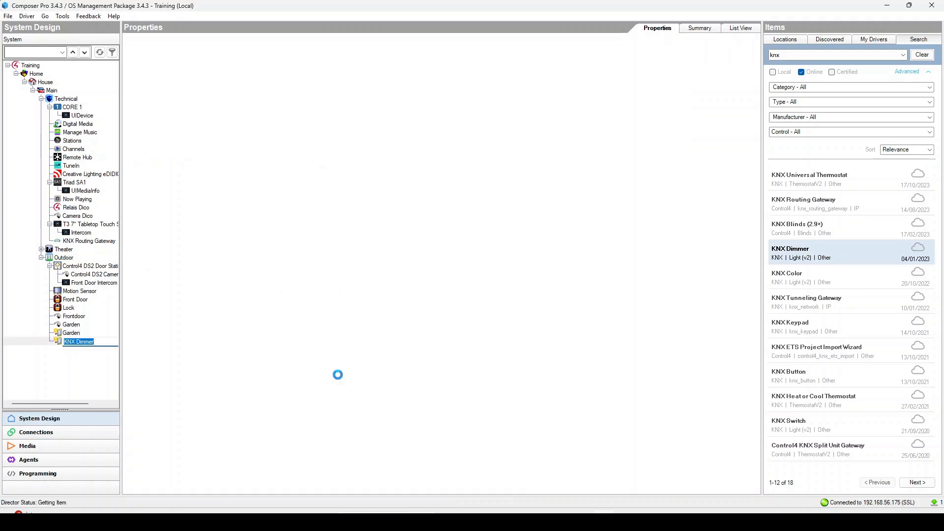
{"action": "type", "text": "Entrance"}
{"action": "key", "text": "Return"}
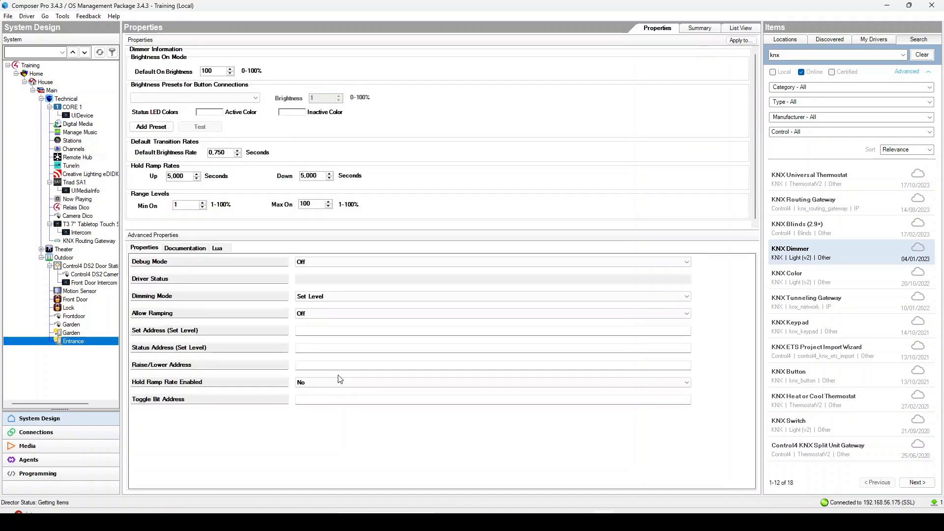
Set the Entrance dimmer's Set Address to 1/4/1, Status Address to 1/5/1, Raise/Lower Address to 1/6/1 and Toggle Bit Address to 1/7/1
{"action": "left_click", "coordinate": [319, 330]}
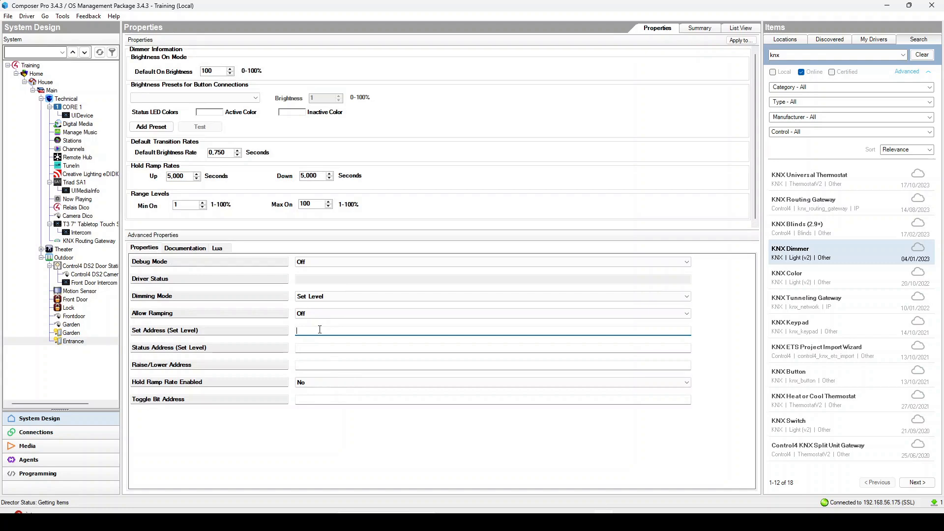
{"action": "type", "text": "1/4/1"}
{"action": "left_click", "coordinate": [326, 346]}
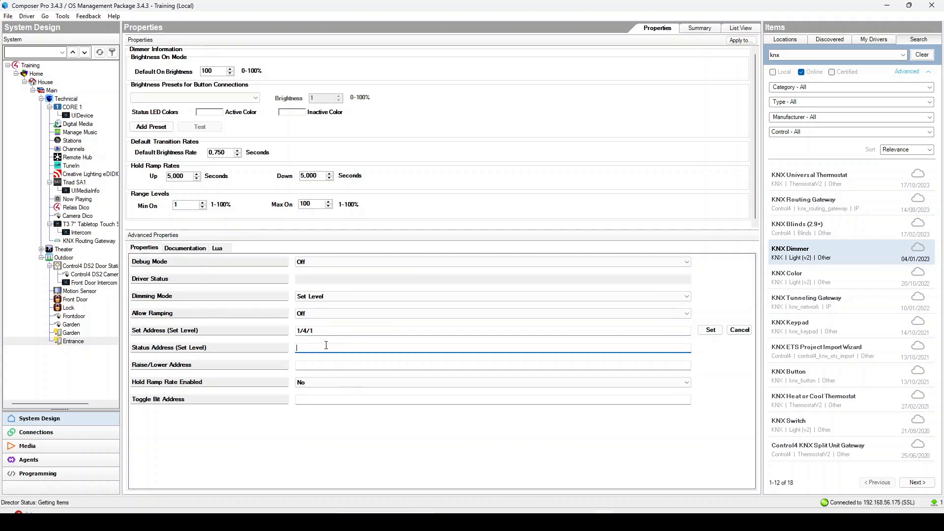
{"action": "type", "text": "1/5/1"}
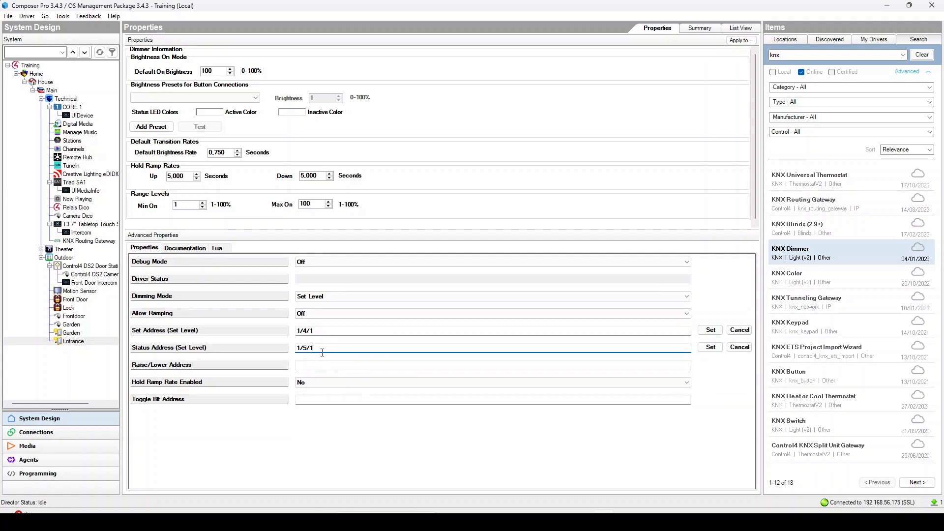
{"action": "left_click", "coordinate": [320, 364]}
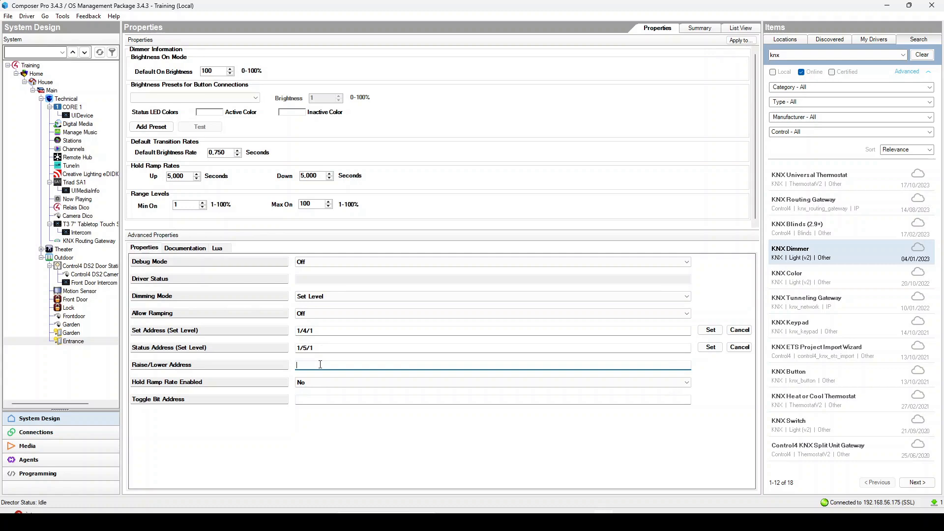
{"action": "type", "text": "1/6/1"}
{"action": "left_click", "coordinate": [324, 399]}
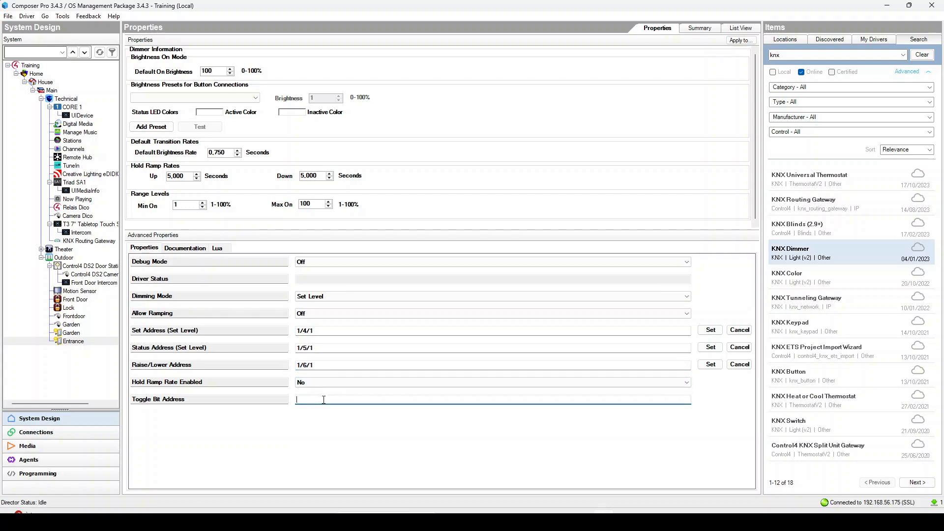
{"action": "type", "text": "1/7/1"}
{"action": "left_click", "coordinate": [710, 399]}
{"action": "left_click", "coordinate": [710, 364]}
{"action": "left_click", "coordinate": [710, 347]}
{"action": "left_click", "coordinate": [710, 330]}
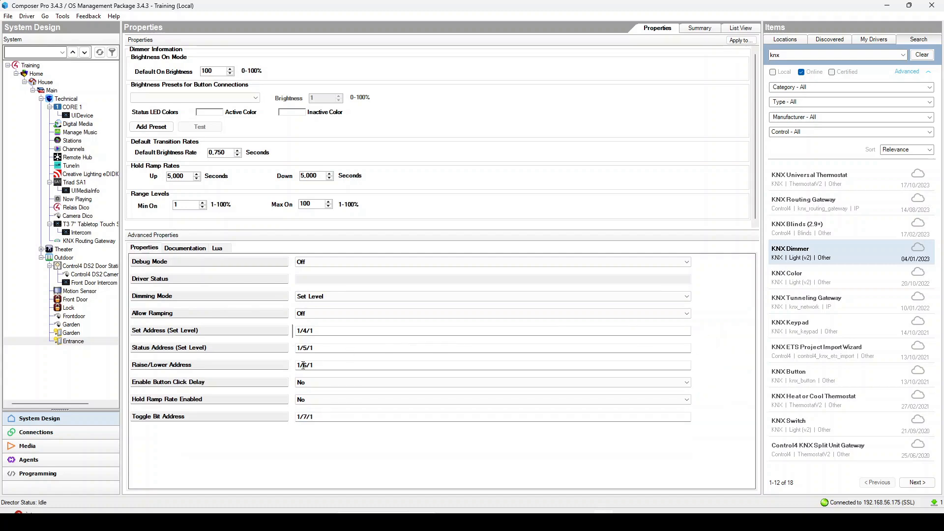
Refresh the navigators and check the Entrance dimmer's Allow Ramping options, keeping Off
{"action": "left_click", "coordinate": [9, 18]}
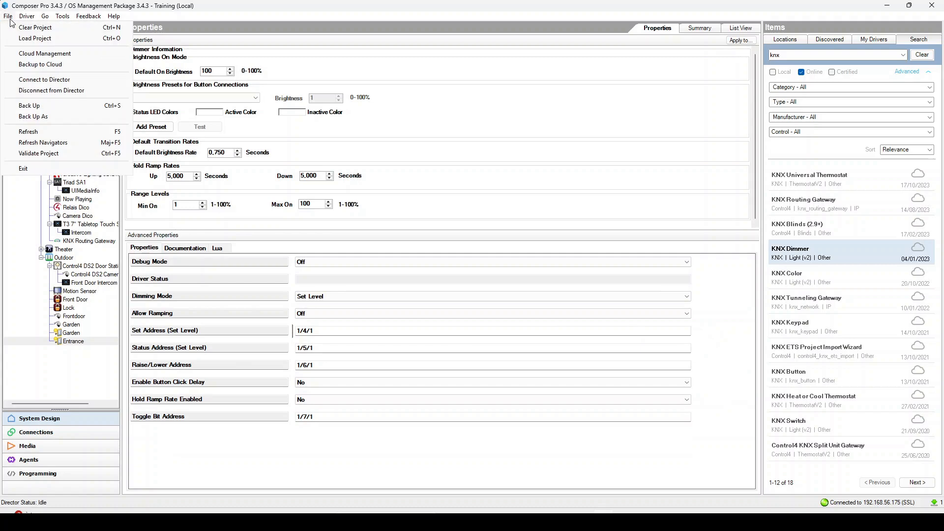
{"action": "left_click", "coordinate": [44, 144]}
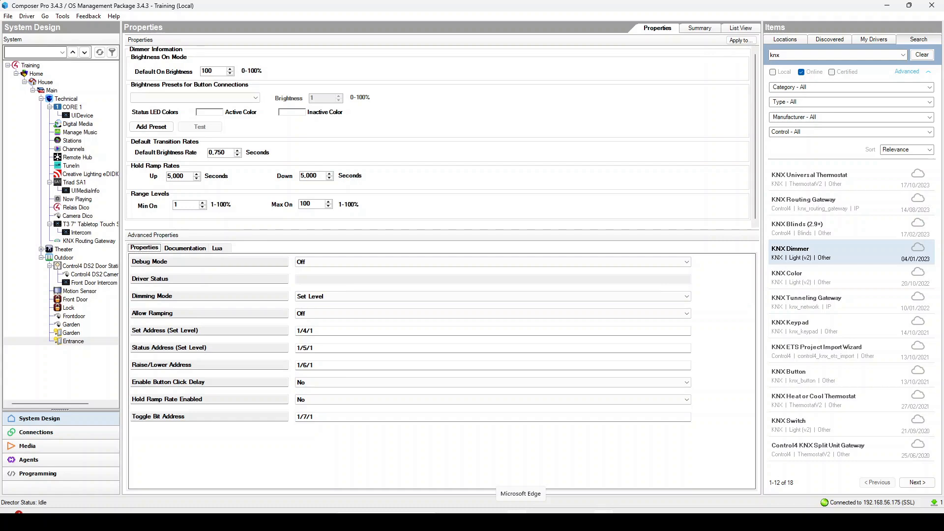
{"action": "left_click", "coordinate": [316, 316]}
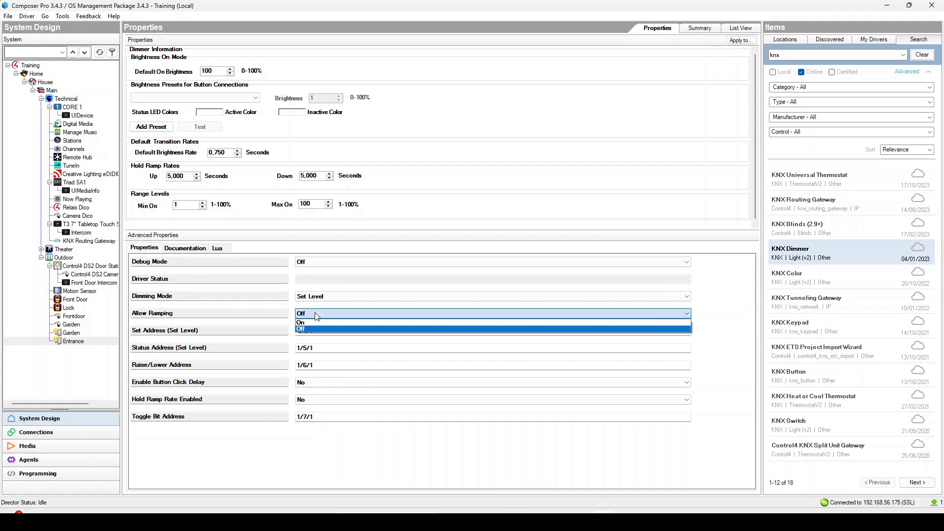
{"action": "left_click", "coordinate": [317, 316]}
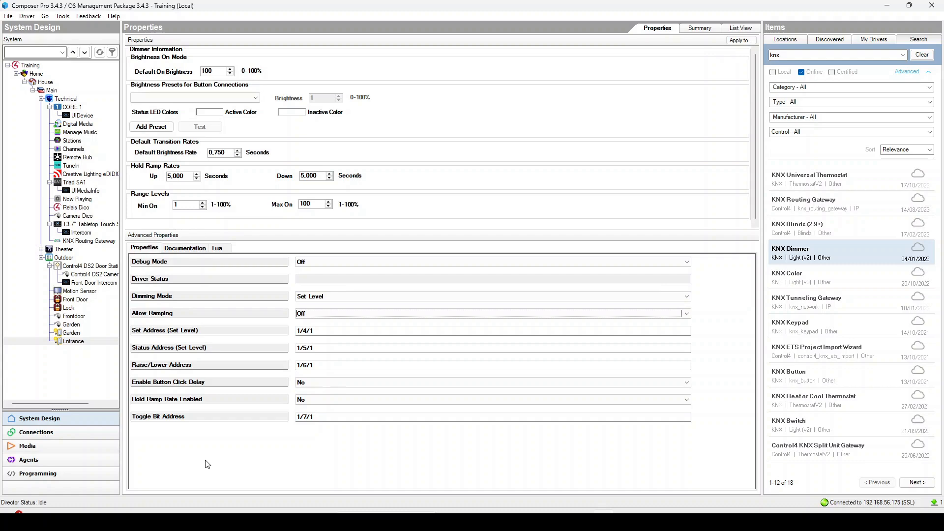
Review the KNX Routing Gateway's KNX Device connections to Garden and Entrance, and bind that output to Entrance's KNX Control
{"action": "left_click", "coordinate": [64, 434]}
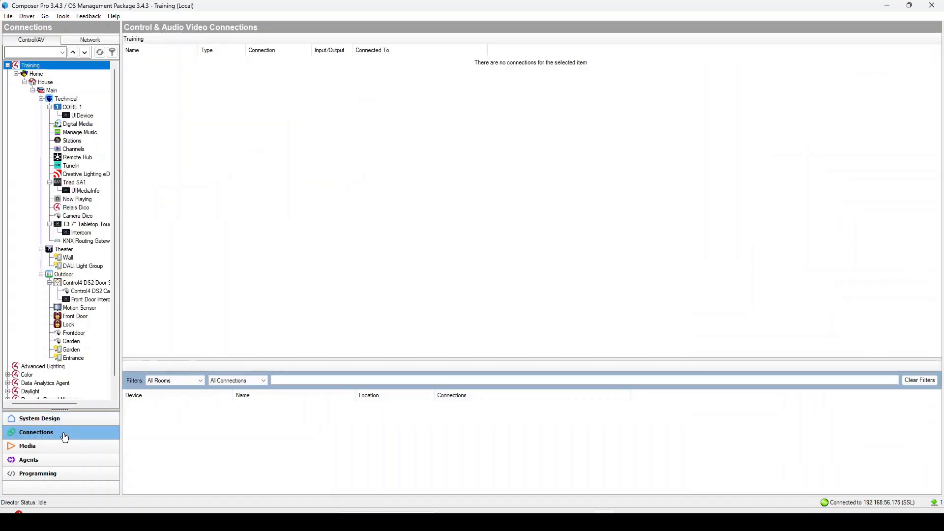
{"action": "left_click", "coordinate": [84, 241]}
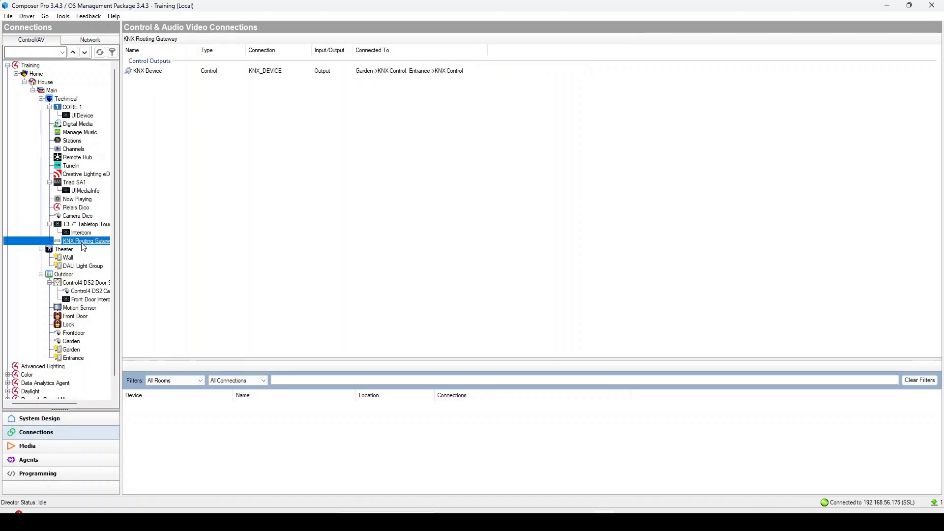
{"action": "left_click", "coordinate": [350, 74]}
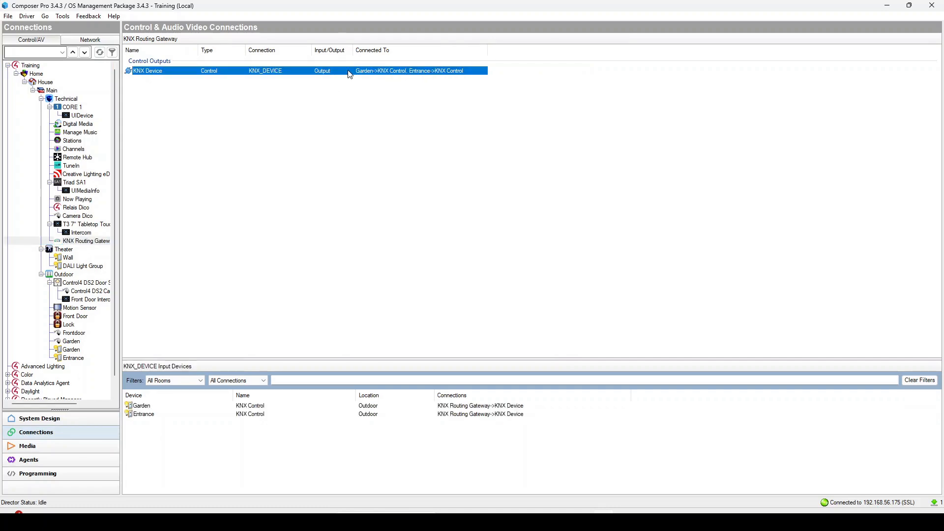
{"action": "left_click", "coordinate": [358, 414]}
{"action": "left_click", "coordinate": [357, 406]}
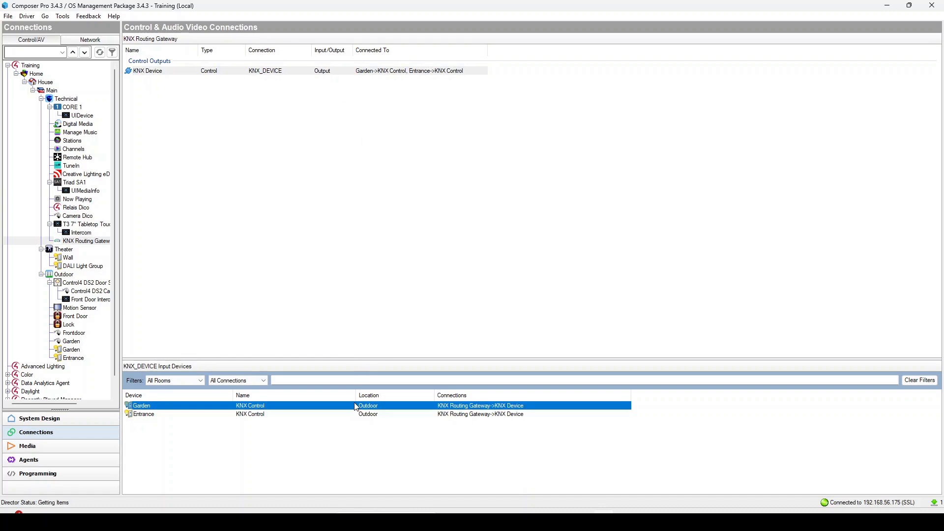
{"action": "left_click_drag", "start_coordinate": [343, 73], "coordinate": [374, 419]}
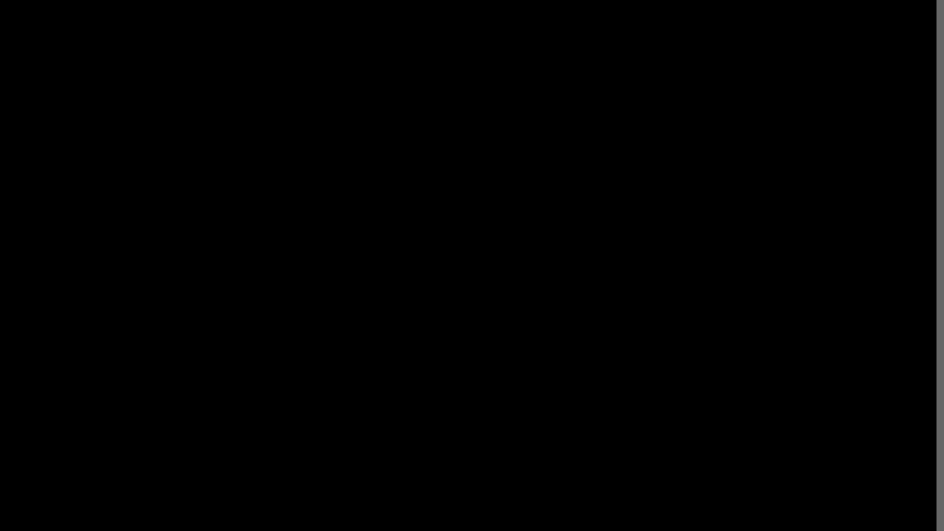